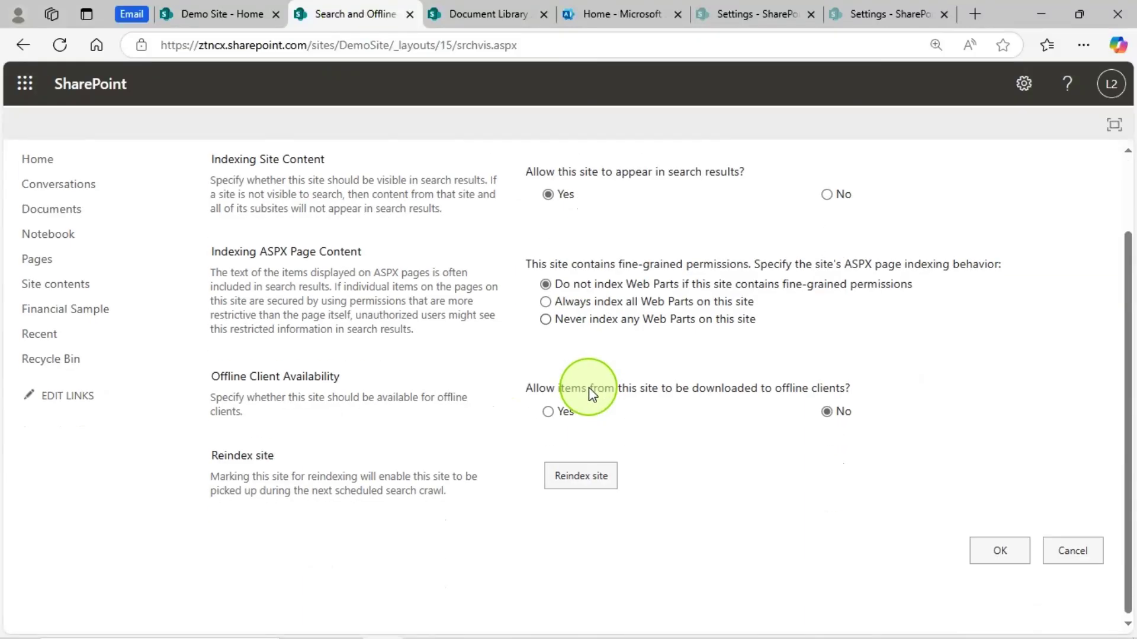
Cycle through the open admin and site tabs, ending on the document library settings tab.
scroll(588, 387, up, 2)
click(478, 13)
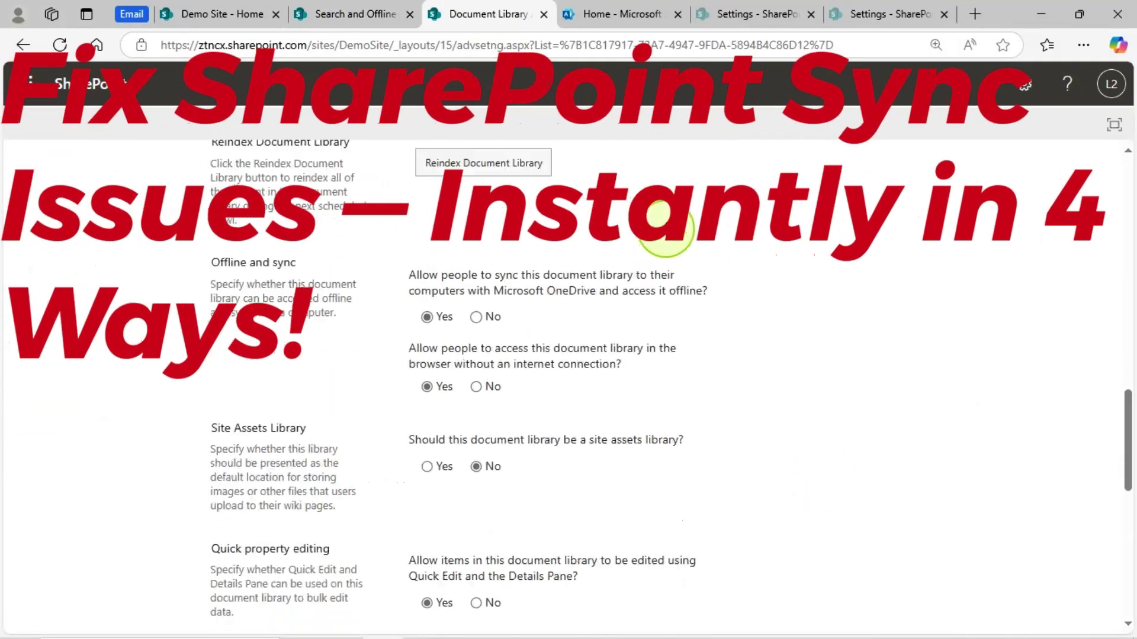
key(ctrl+Tab)
click(737, 16)
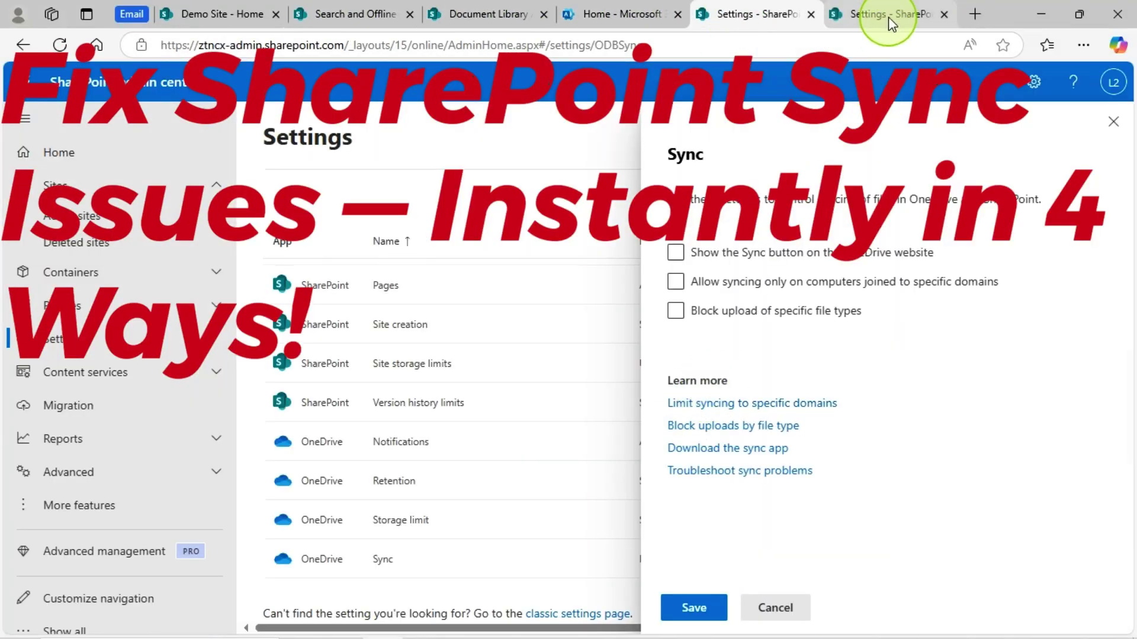
click(888, 14)
click(248, 14)
click(478, 13)
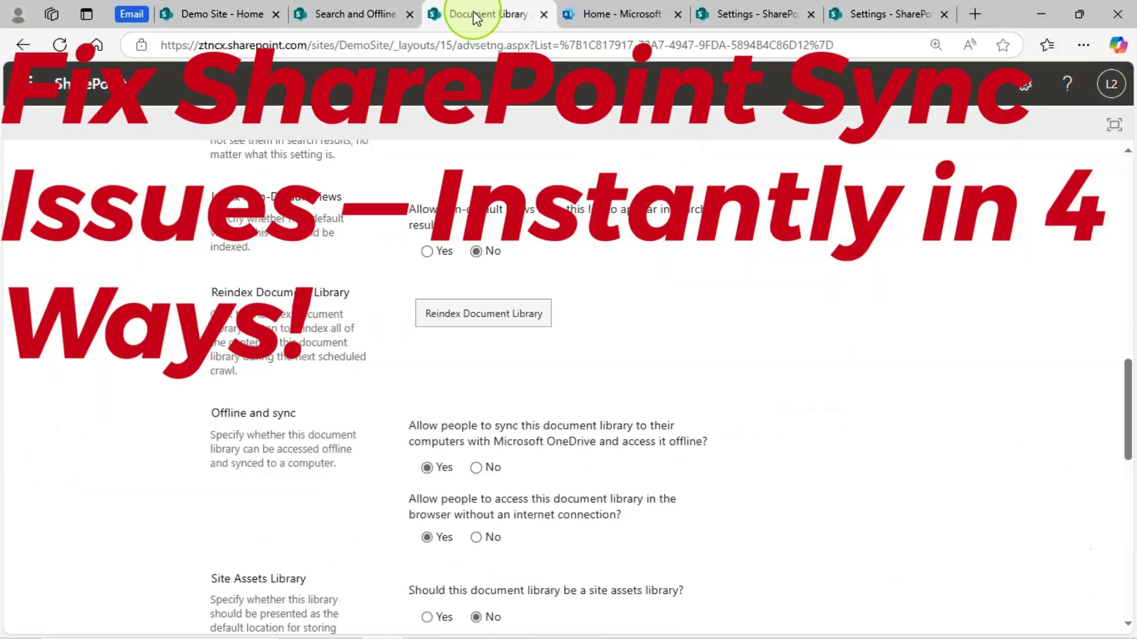
scroll(495, 362, down, 3)
scroll(495, 362, up, 1)
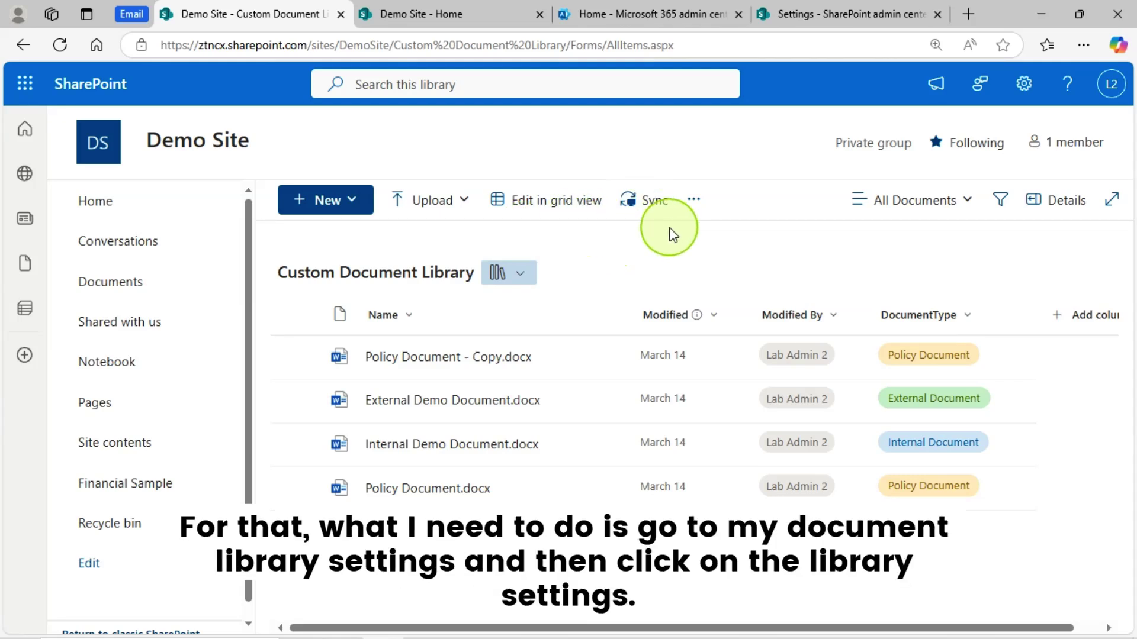
Go from the gear menu via Library settings and More library settings to Advanced settings.
click(1024, 85)
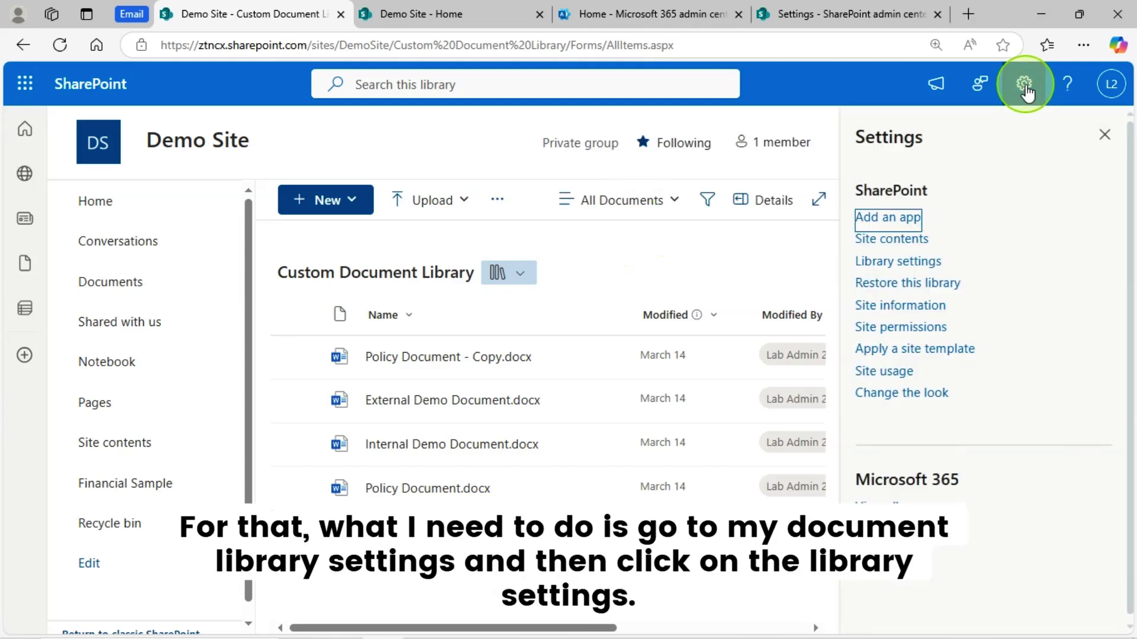
click(919, 265)
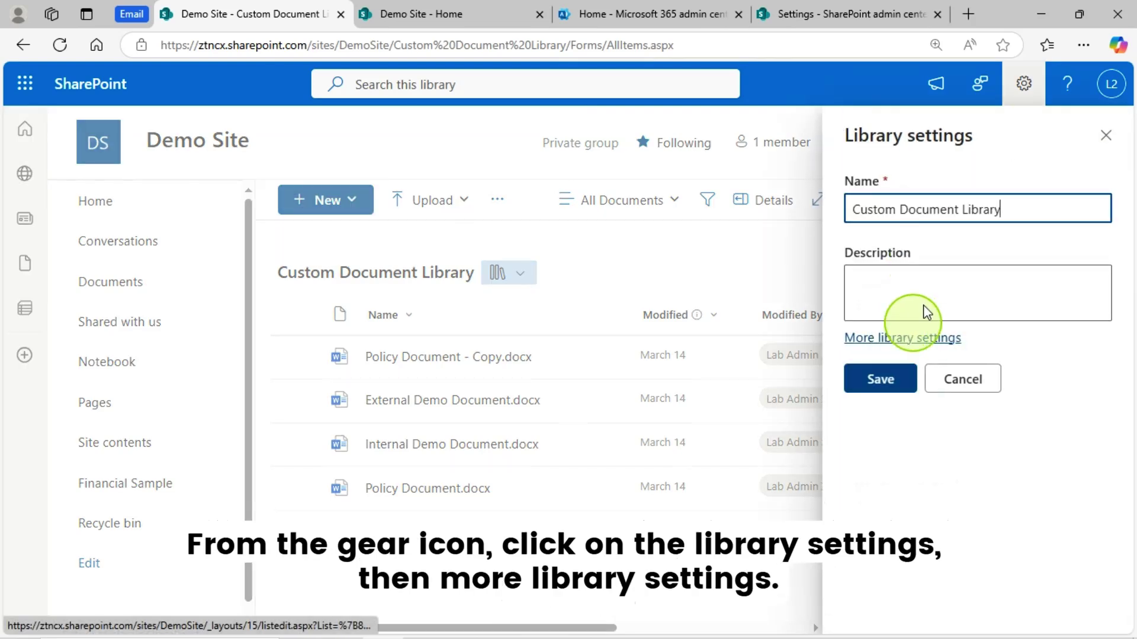
click(902, 342)
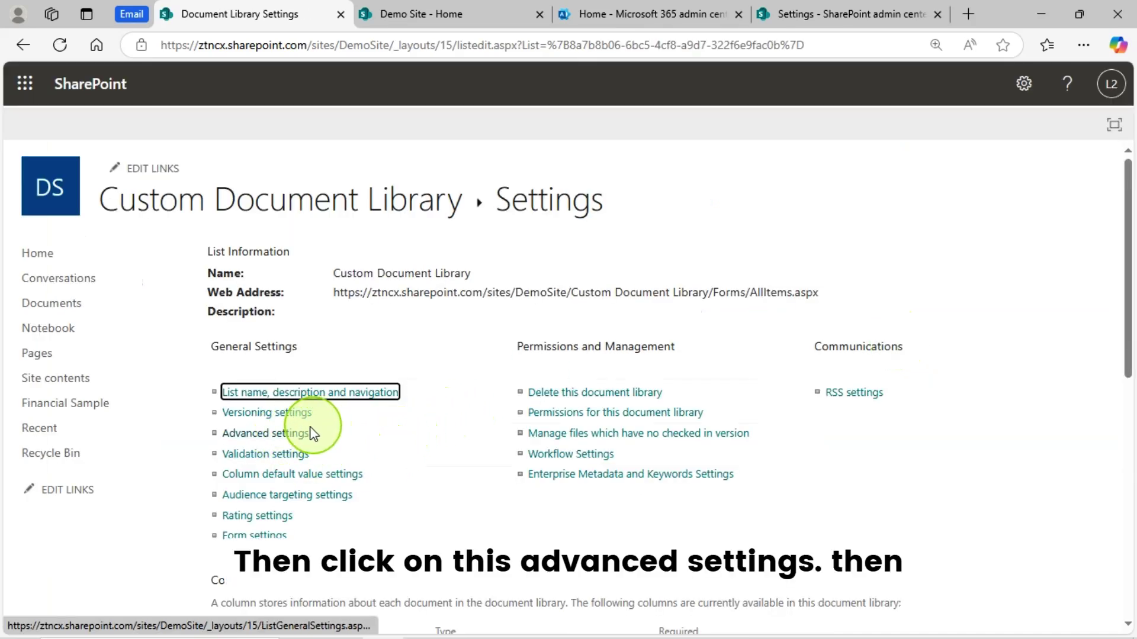
click(284, 439)
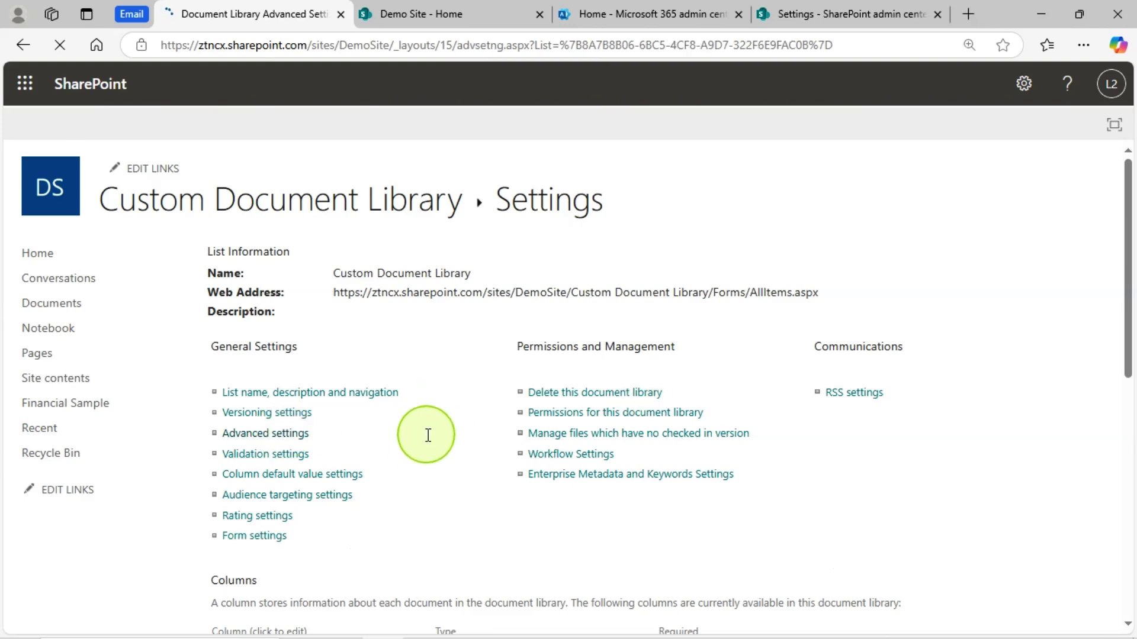
Set 'Allow people to sync this document library' to No under Offline and sync, and save.
scroll(540, 349, down, 5)
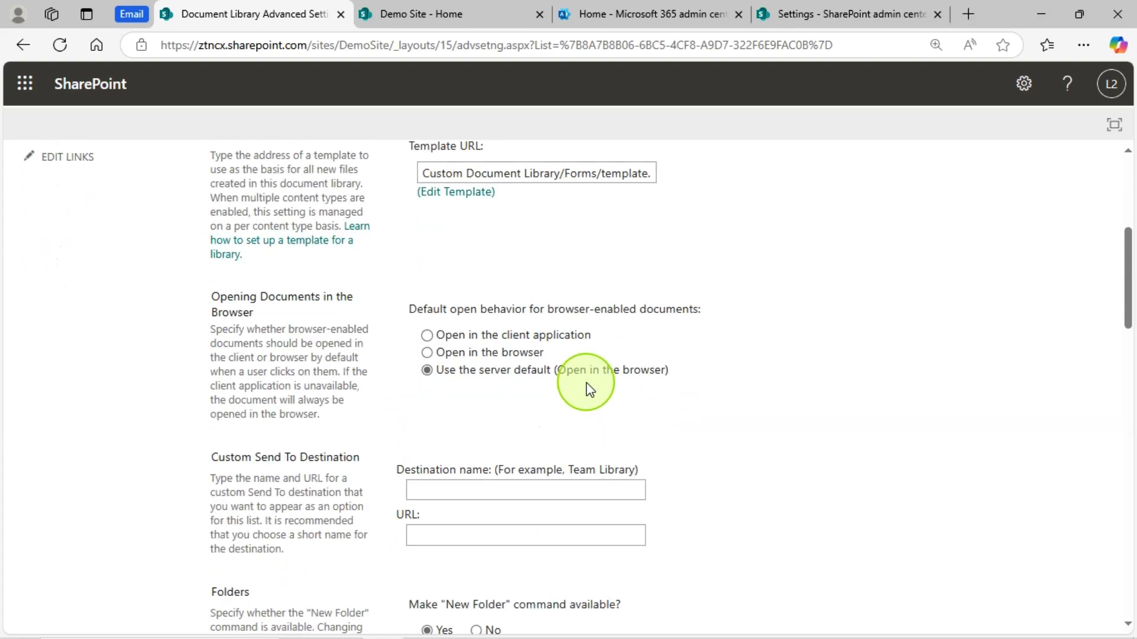
scroll(325, 304, down, 1)
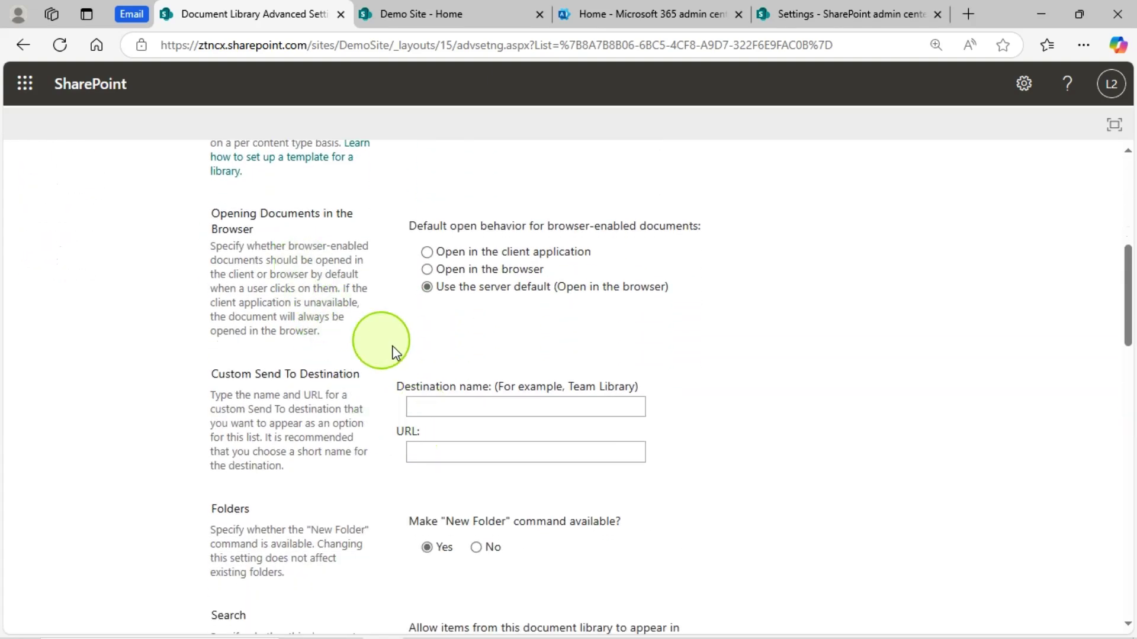
scroll(375, 338, down, 3)
scroll(385, 459, down, 3)
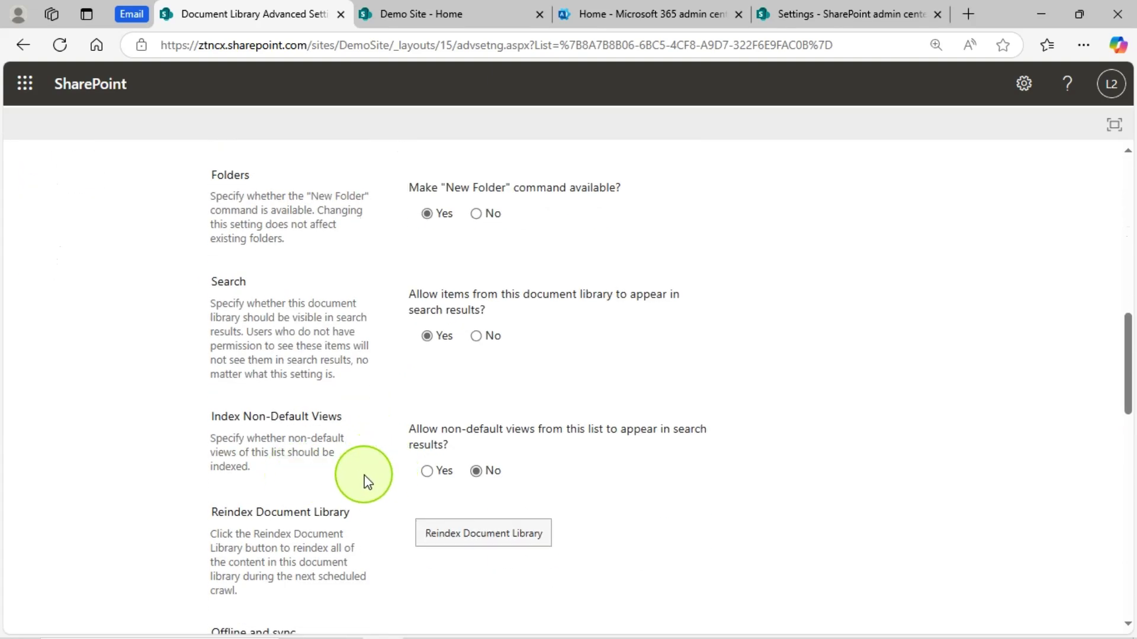
scroll(363, 482, down, 2)
scroll(364, 475, down, 3)
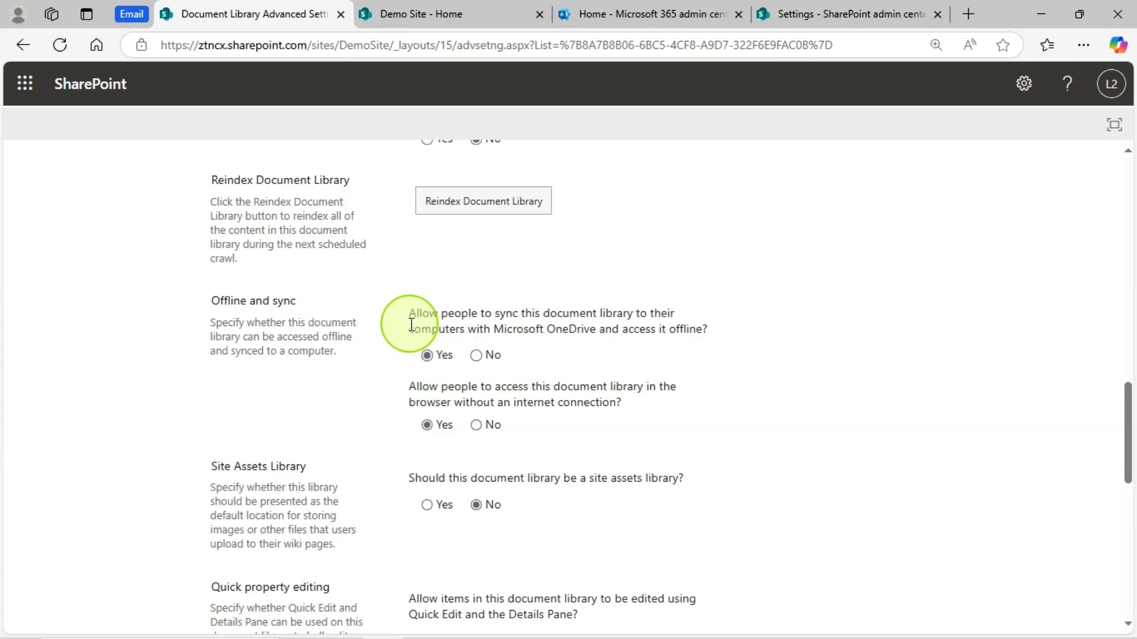
click(477, 357)
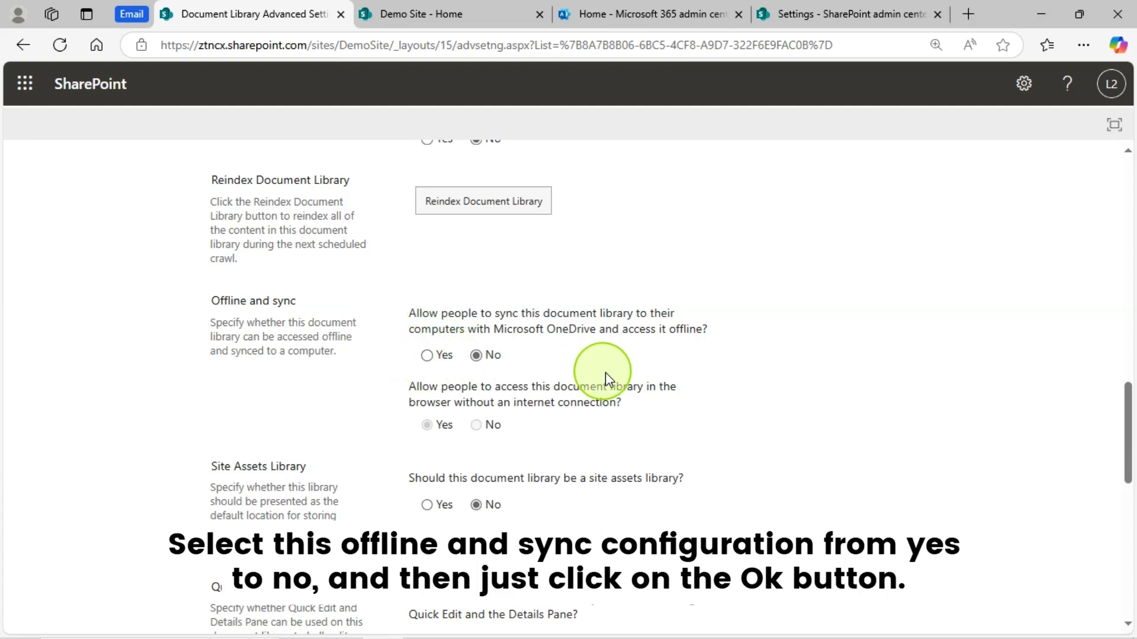
scroll(627, 419, down, 12)
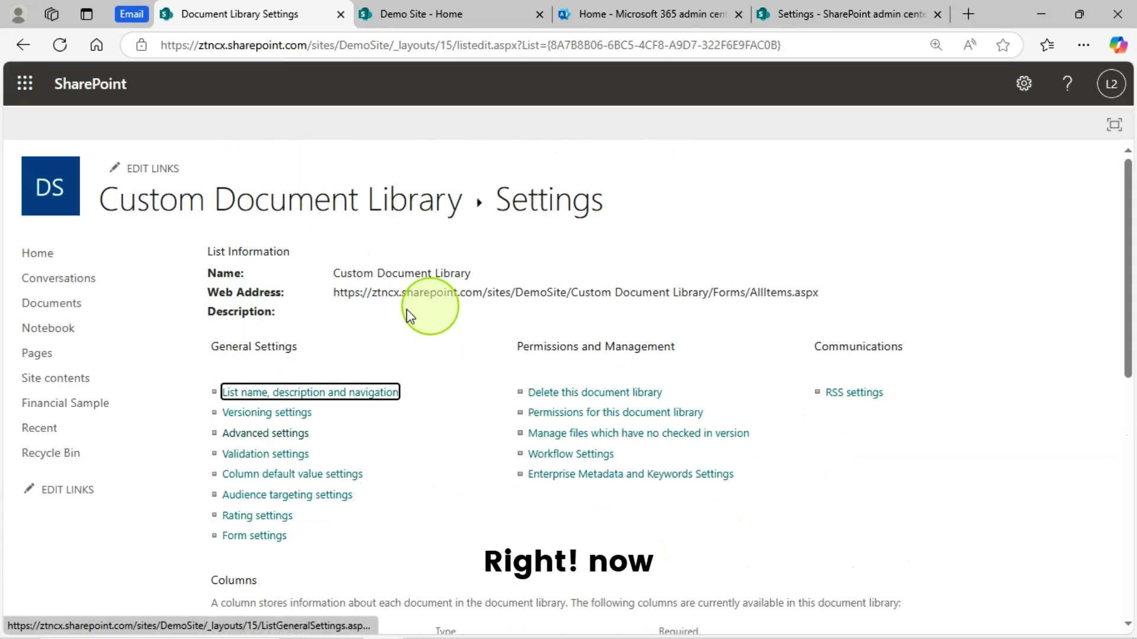
Follow the library's Web Address link back to its AllItems file list.
click(429, 294)
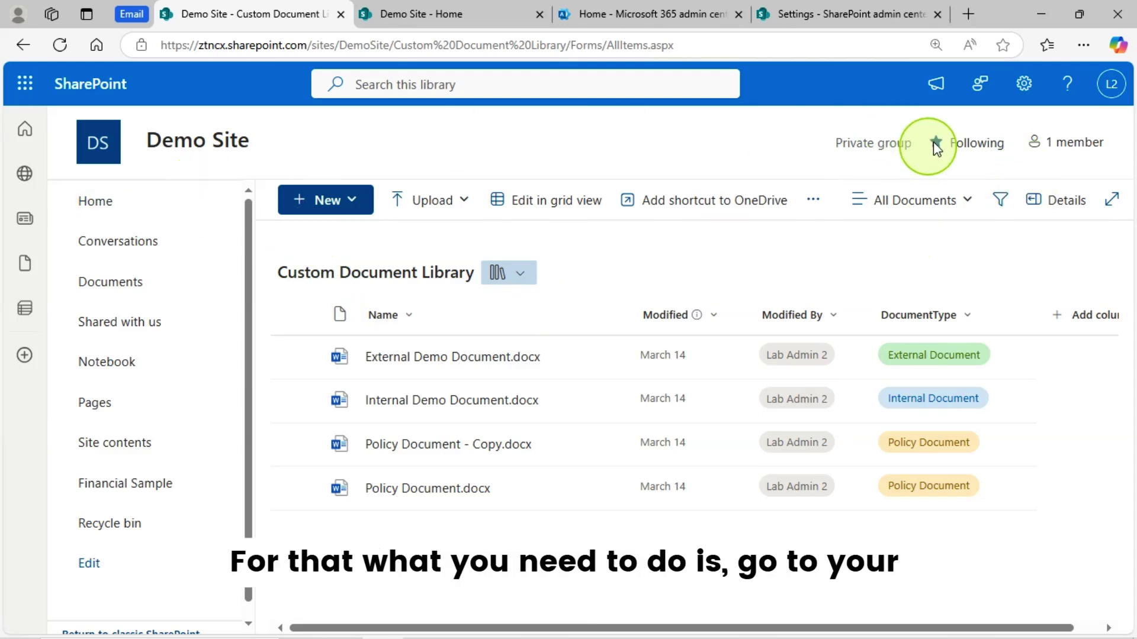
Reach Demo Site's Site Settings page via Site contents and scroll to the Search section.
click(201, 153)
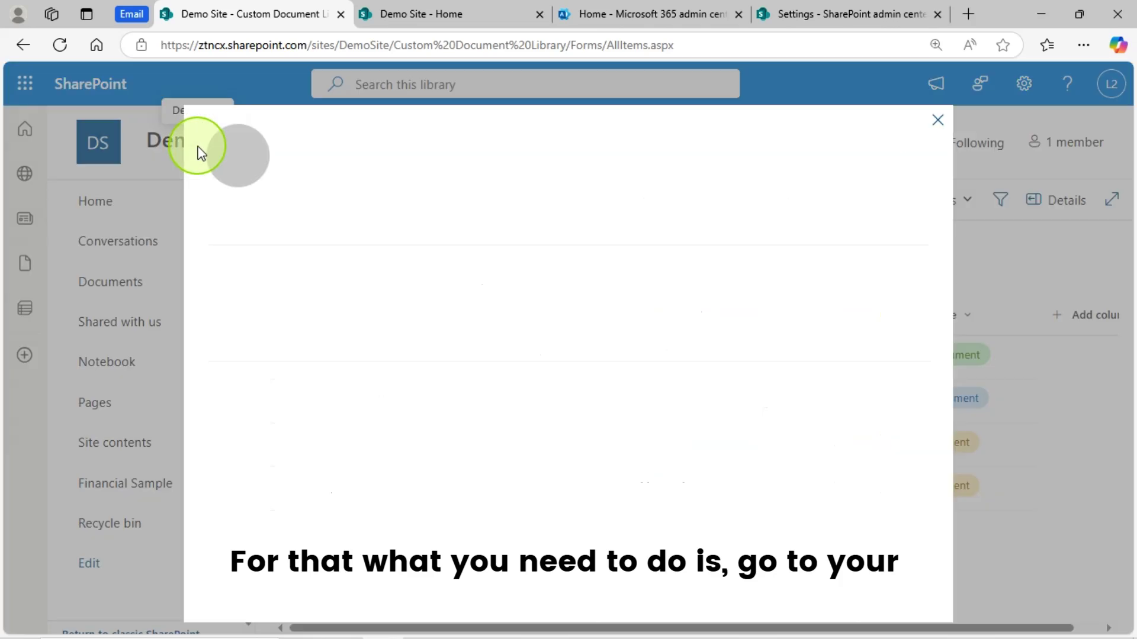
click(936, 119)
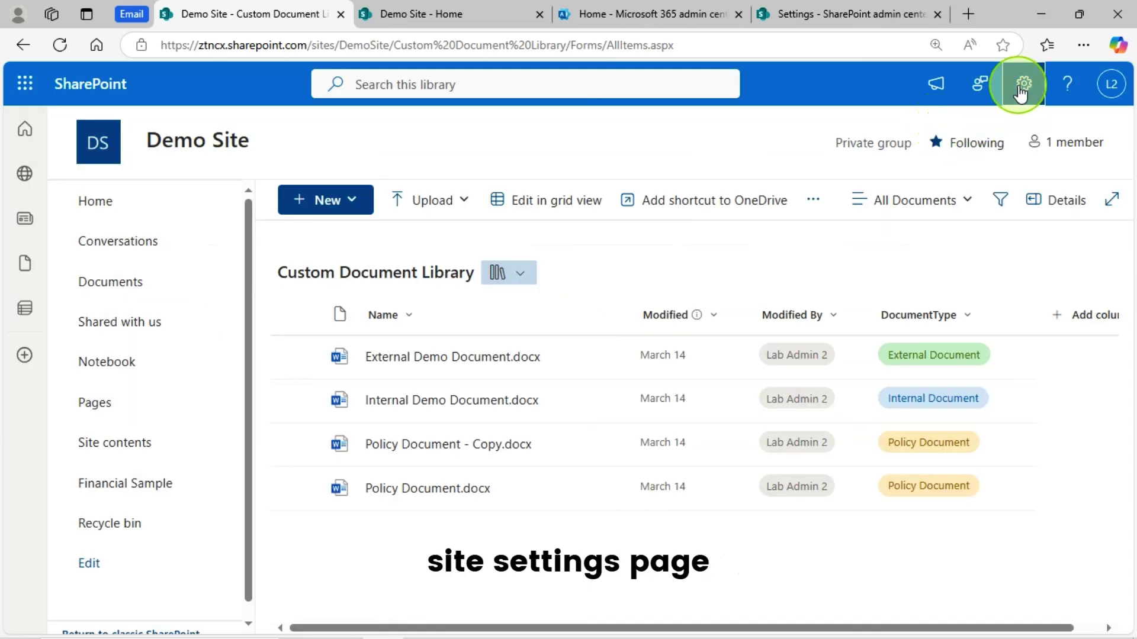
click(1017, 87)
click(909, 241)
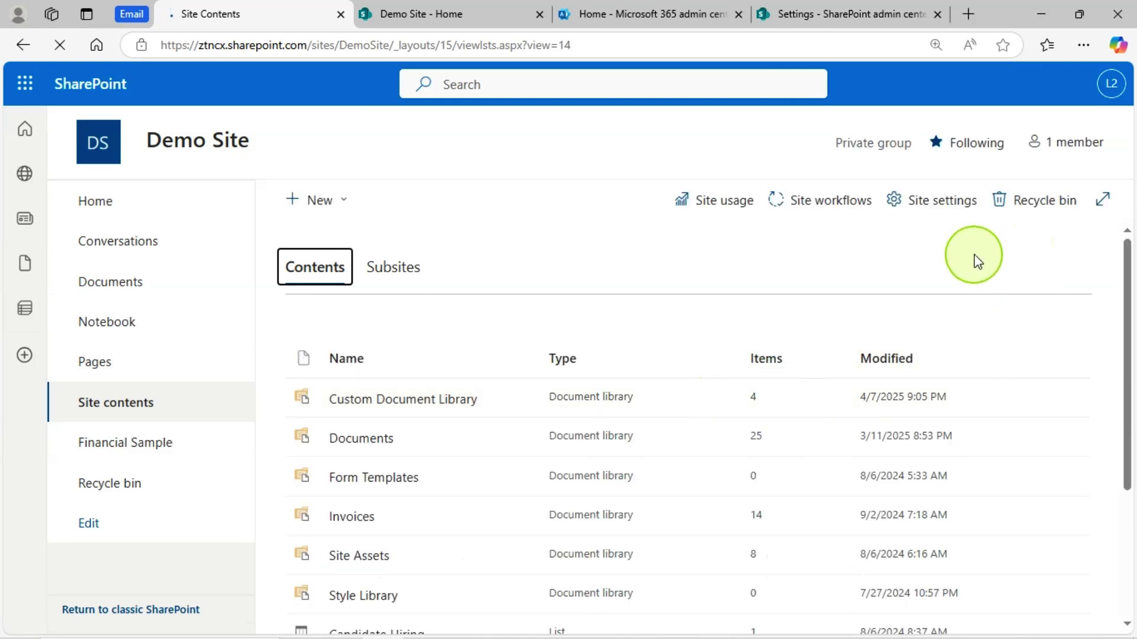
click(934, 197)
scroll(734, 468, down, 3)
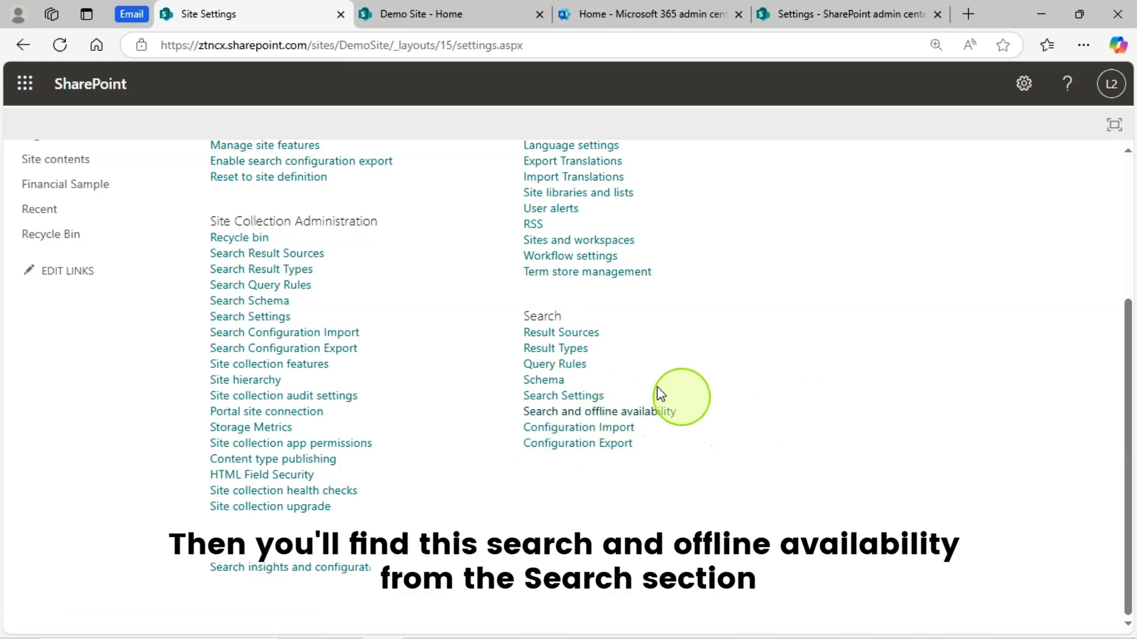
Set Offline Client Availability to No in Search and offline availability and confirm with OK.
click(604, 418)
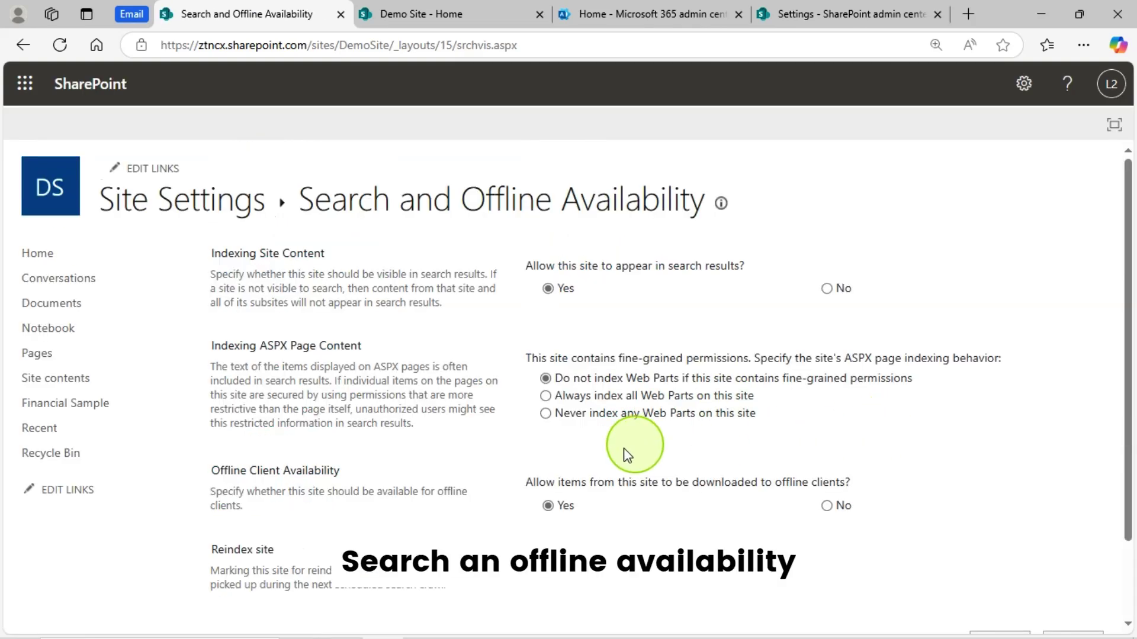
scroll(593, 456, down, 2)
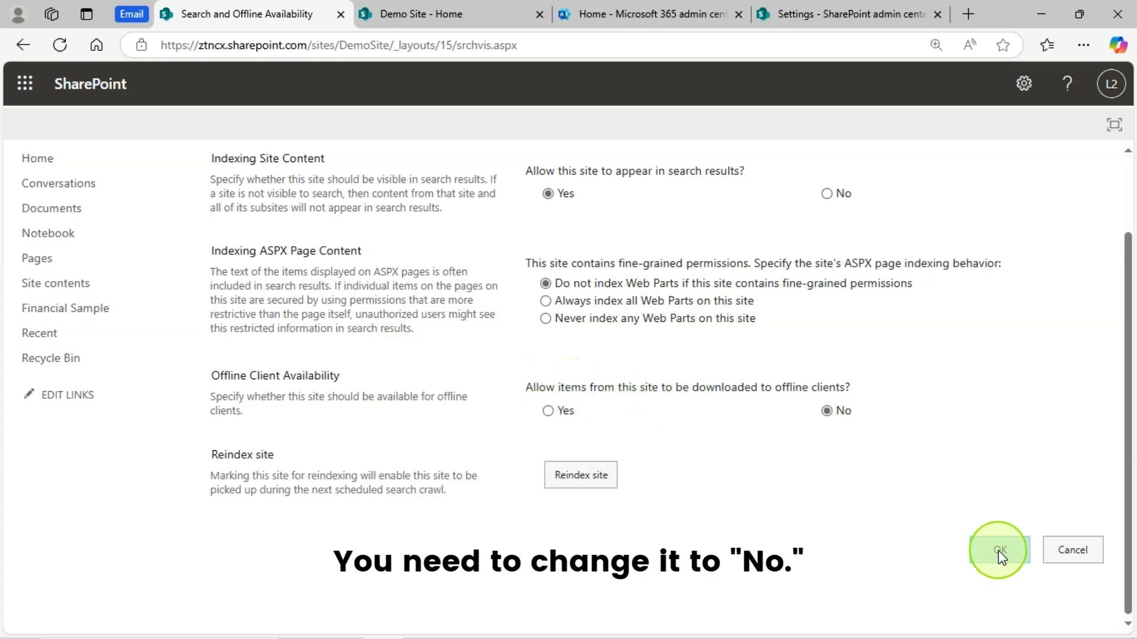
click(826, 411)
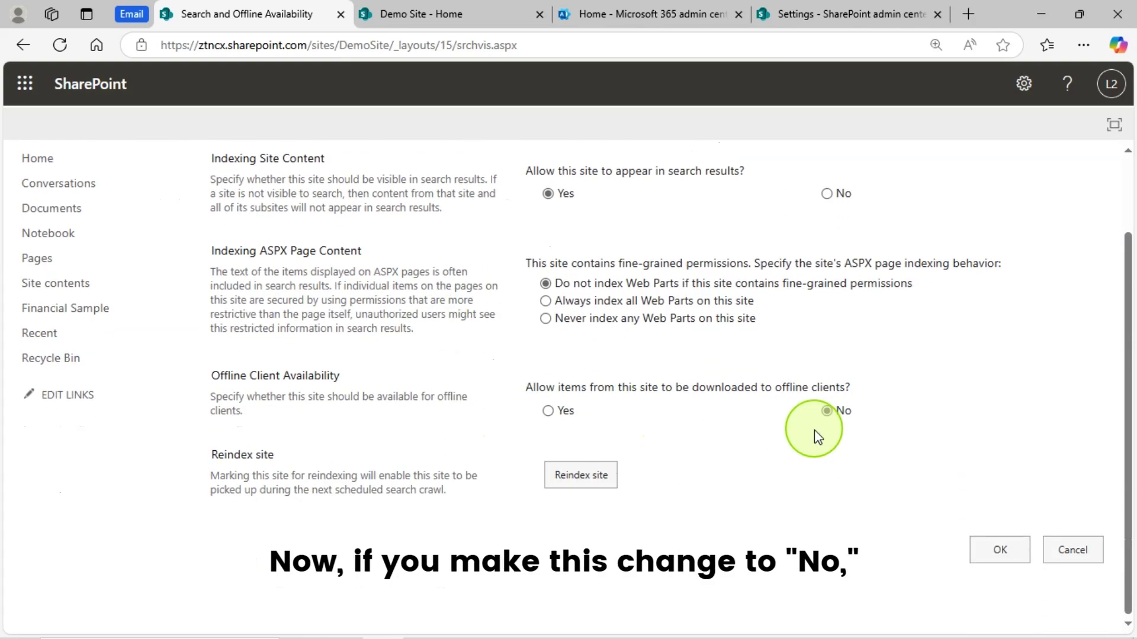
click(1000, 548)
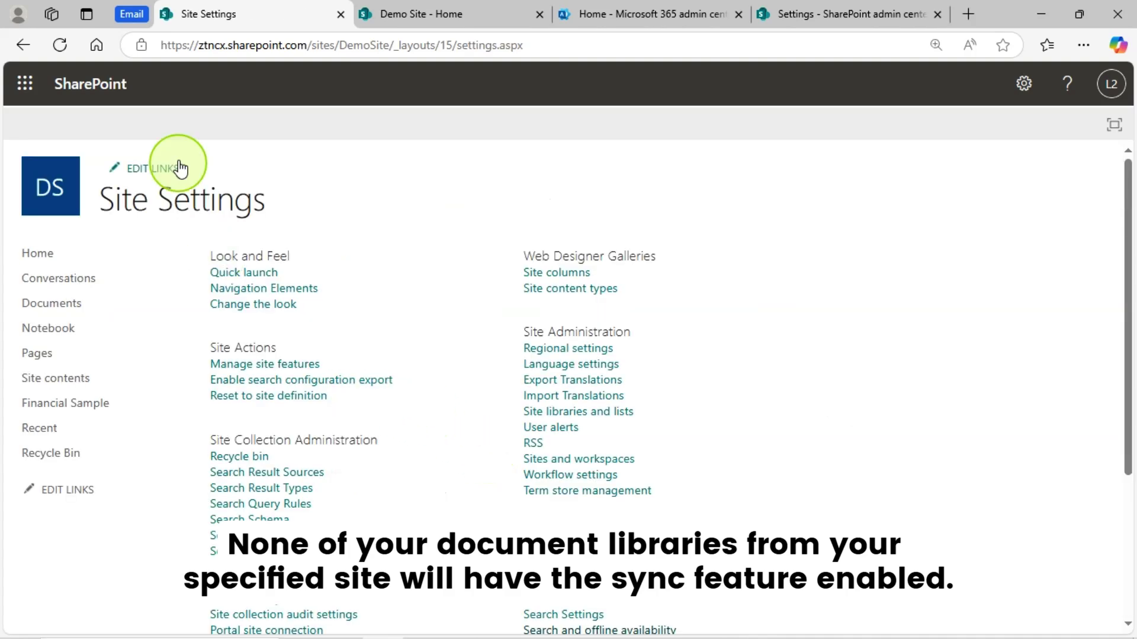
Go back to the Demo Site - Home page.
key(alt+Left)
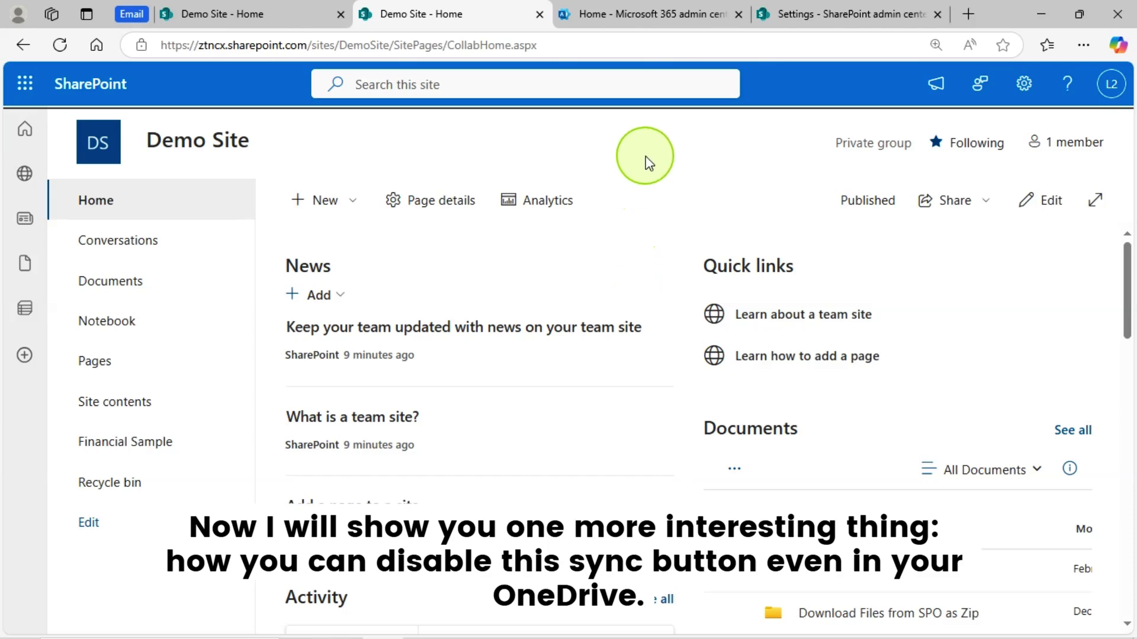
Launch SharePoint from the Microsoft 365 admin center's Admin centers list.
click(653, 18)
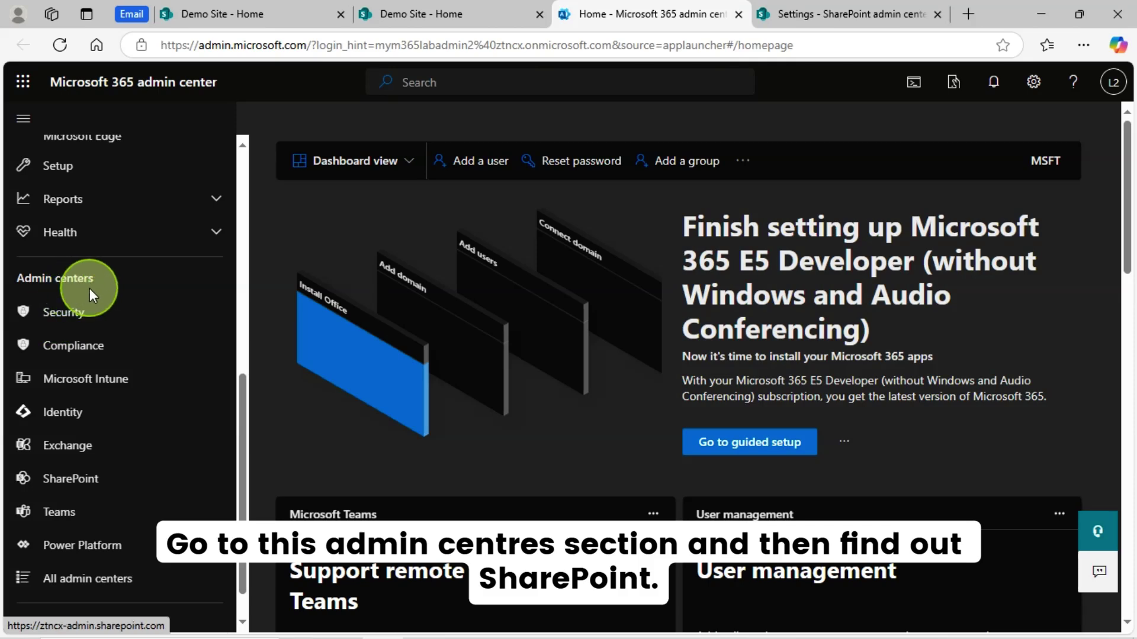
click(109, 336)
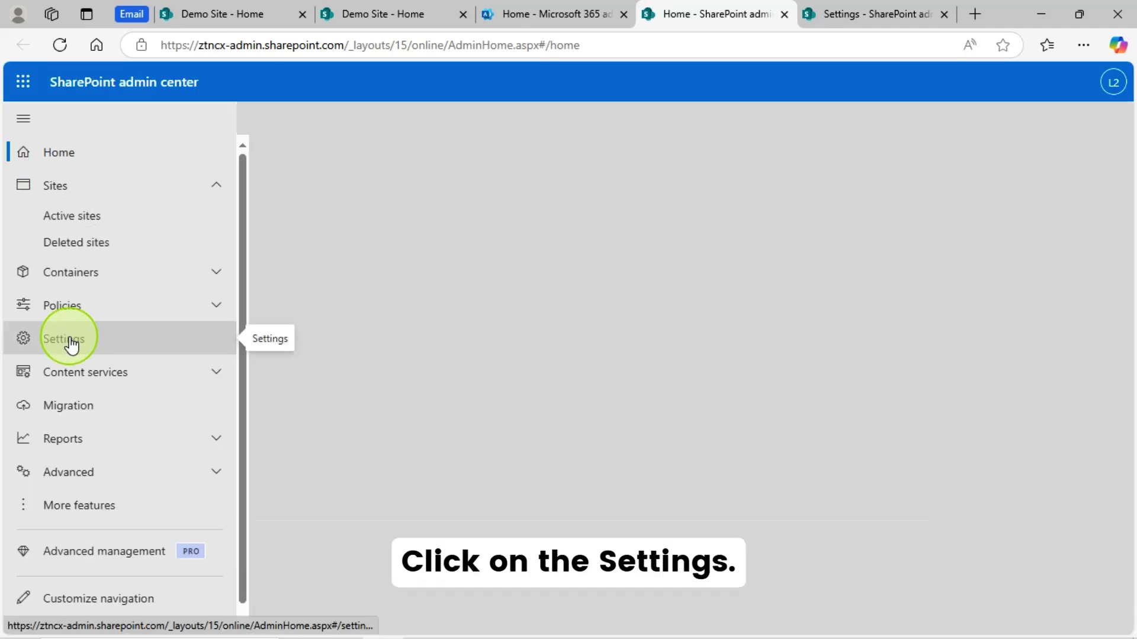
Uncheck 'Show the Sync button on the OneDrive website' in the OneDrive Sync settings.
click(71, 342)
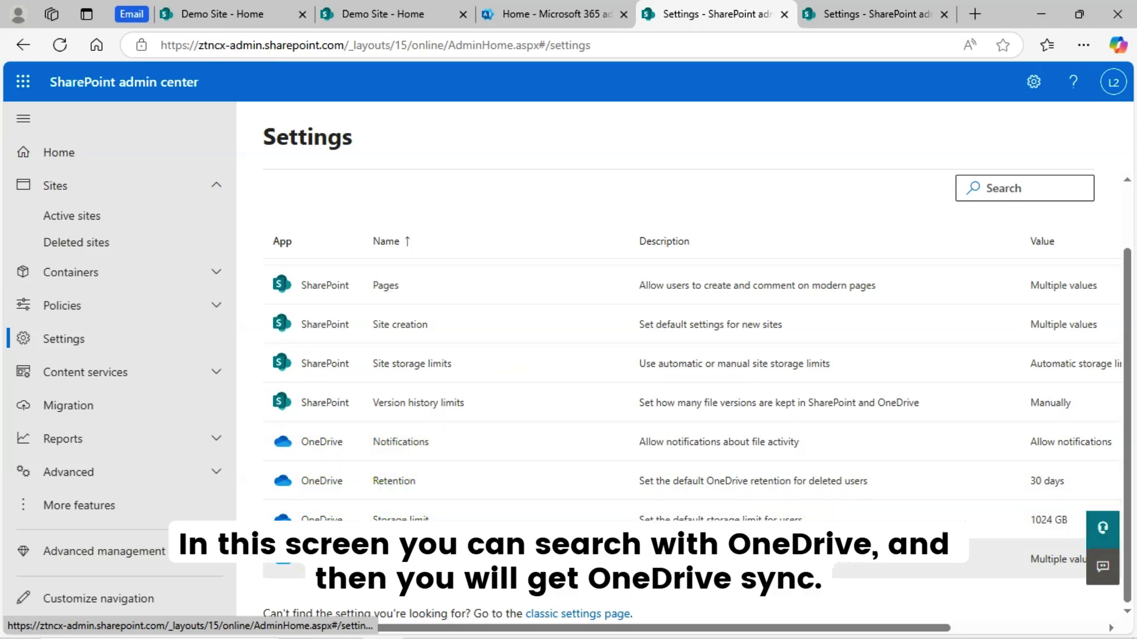
click(384, 559)
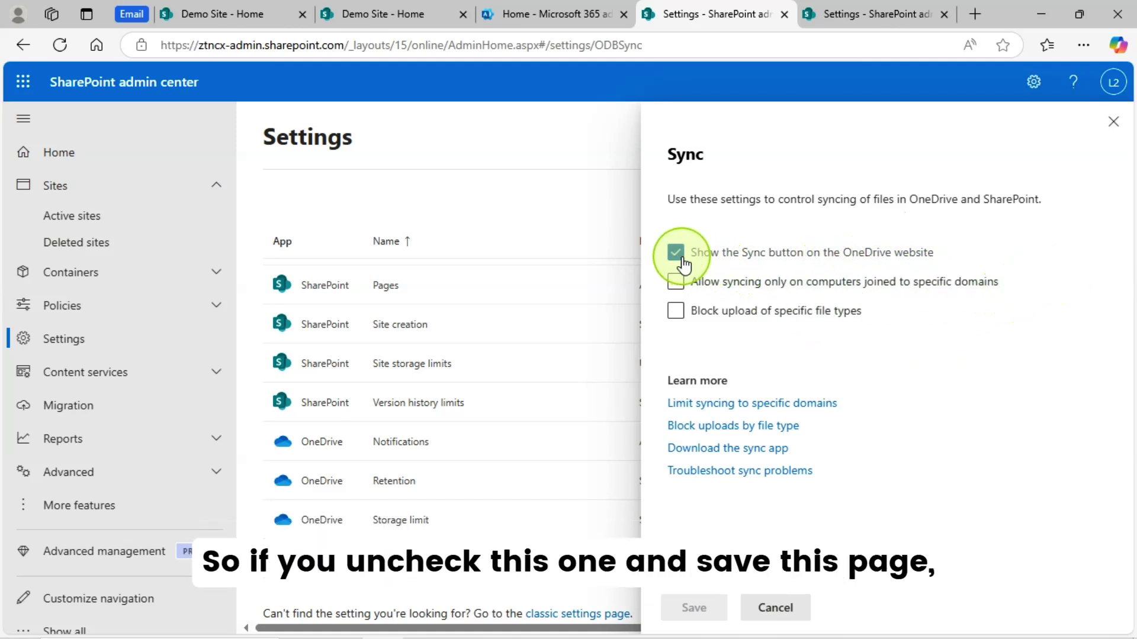
click(675, 252)
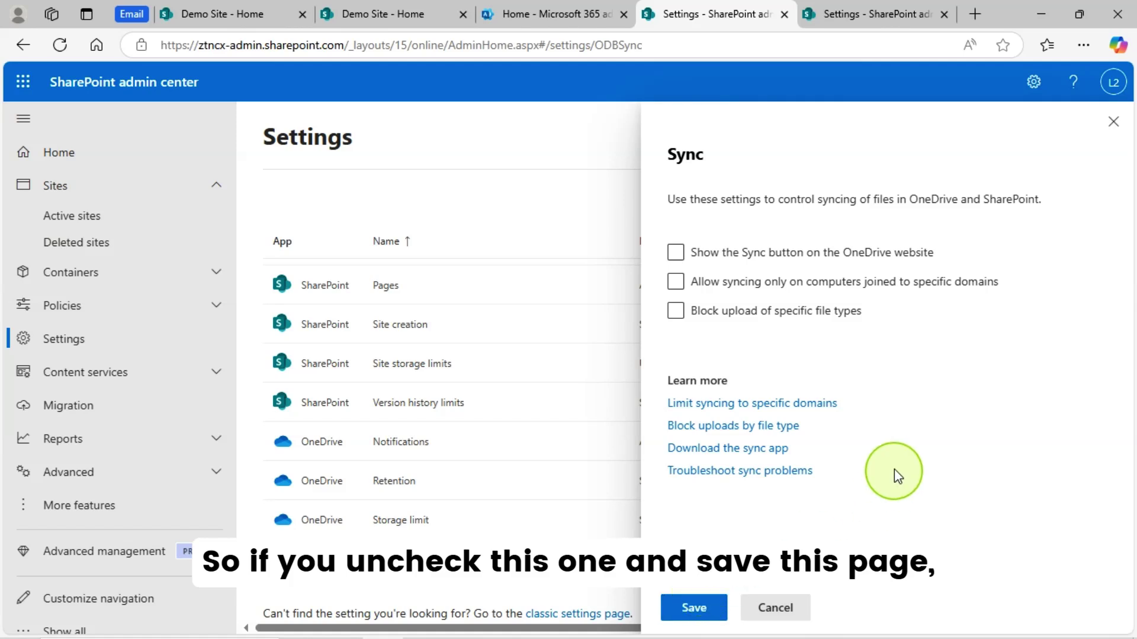